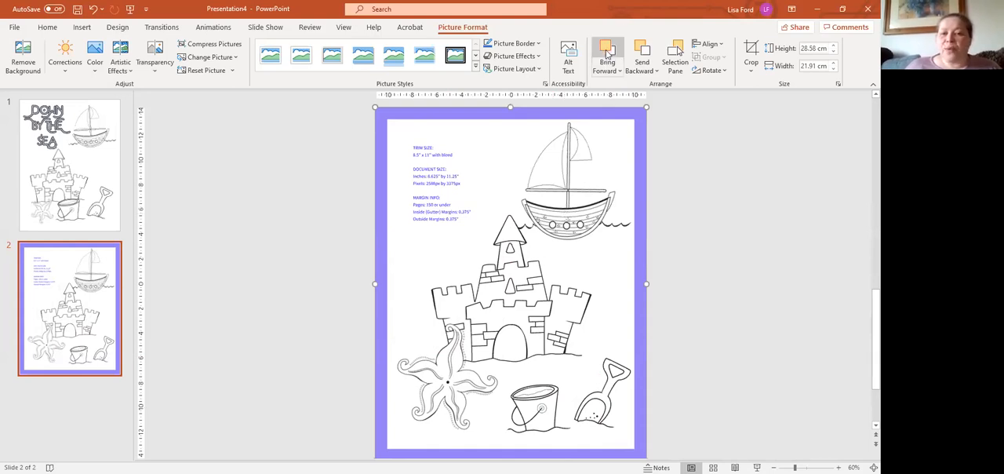
Enlarge the bucket and spade picture on slide 2 to about 11.22 cm square, keeping its lower-right corner in place.
click(608, 190)
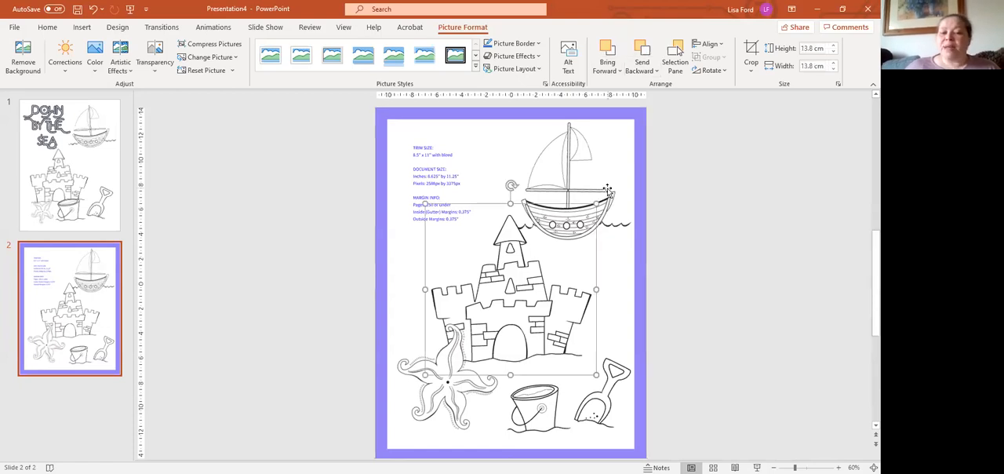
click(608, 190)
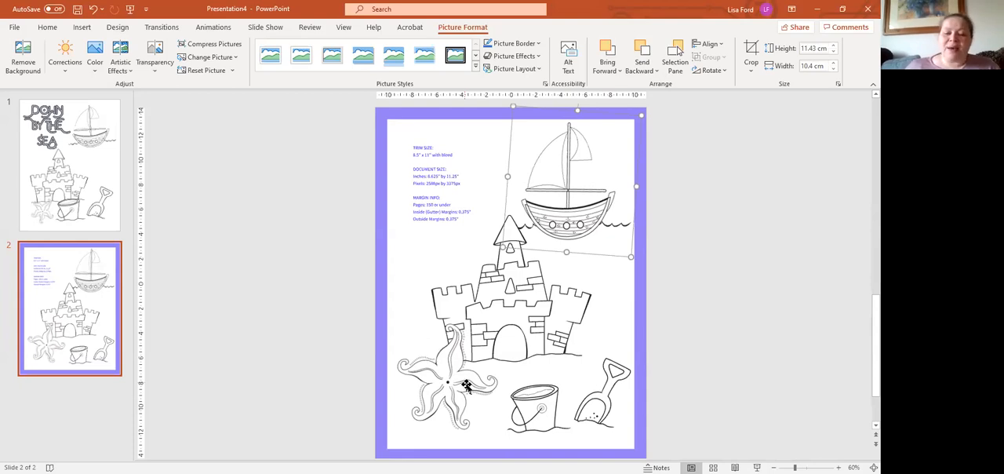
click(502, 334)
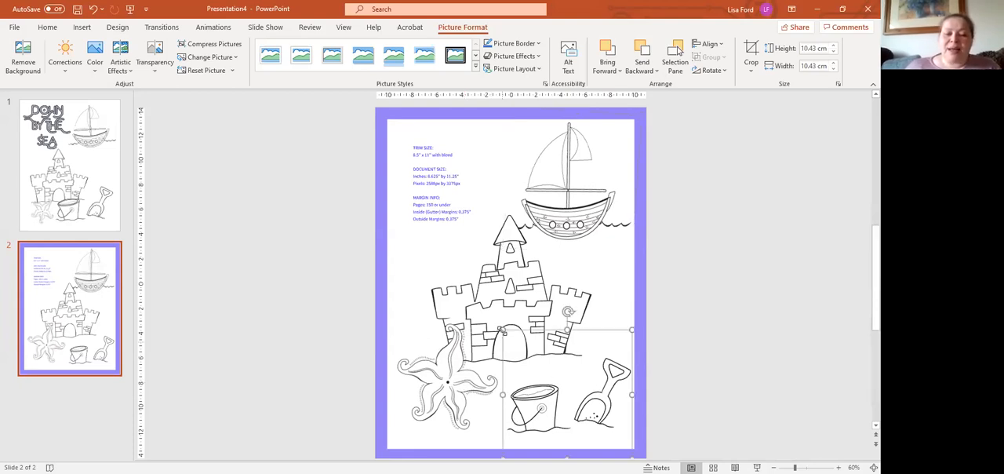
mouse_move(502, 333)
mouse_down()
mouse_move(493, 325)
mouse_move(546, 349)
mouse_move(493, 321)
mouse_up()
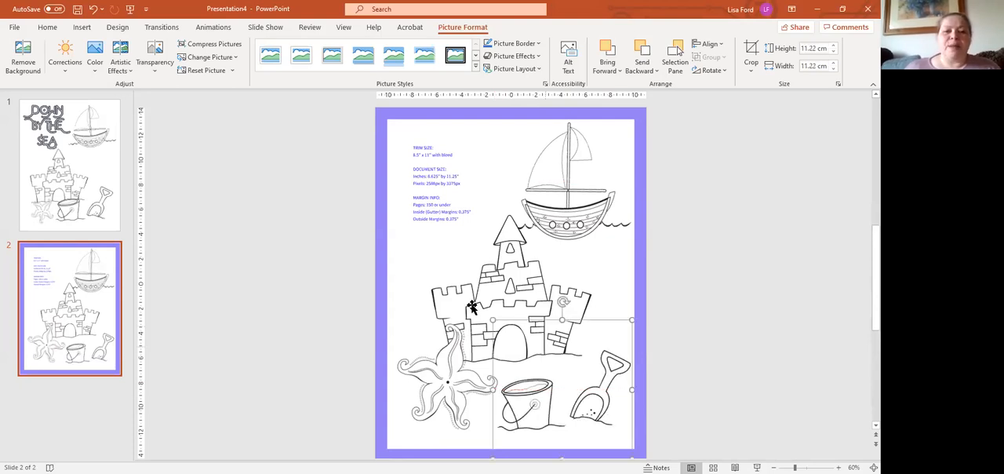
Insert WordArt in the dark diagonally striped style and place it across the page's upper-left area, beside the sailboat.
click(48, 27)
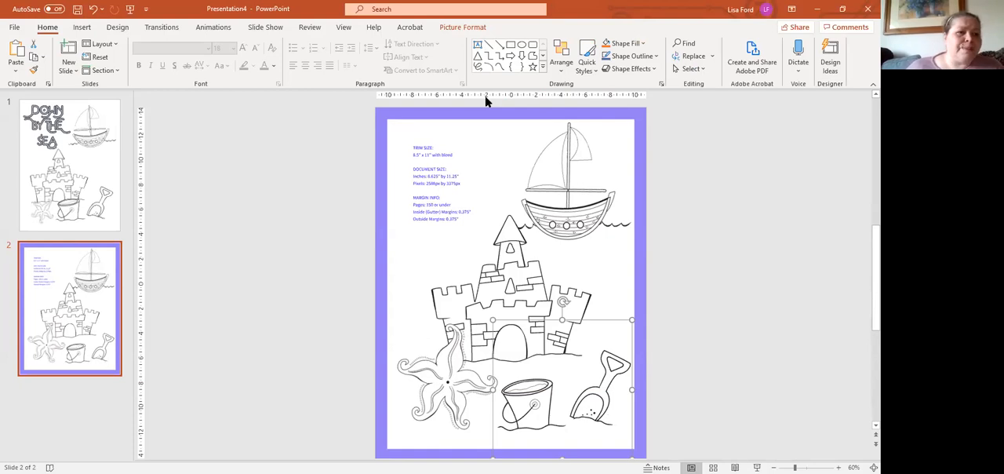
click(83, 27)
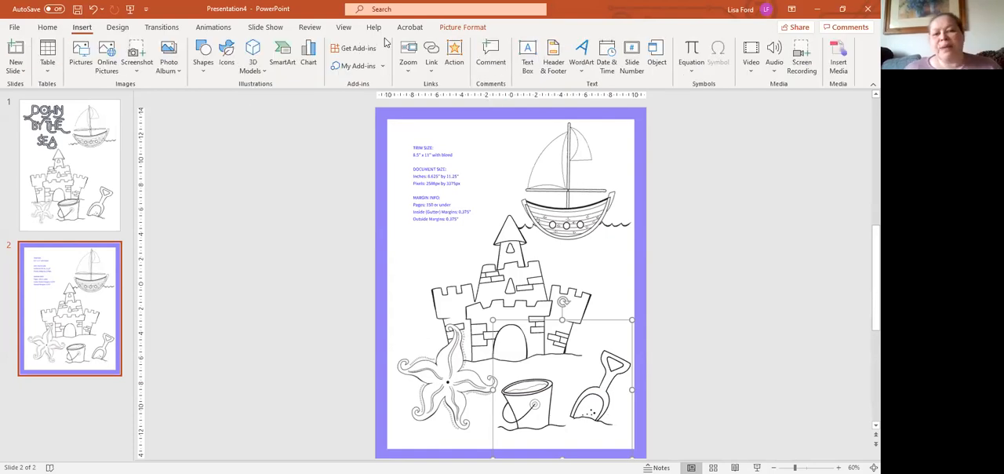
click(579, 59)
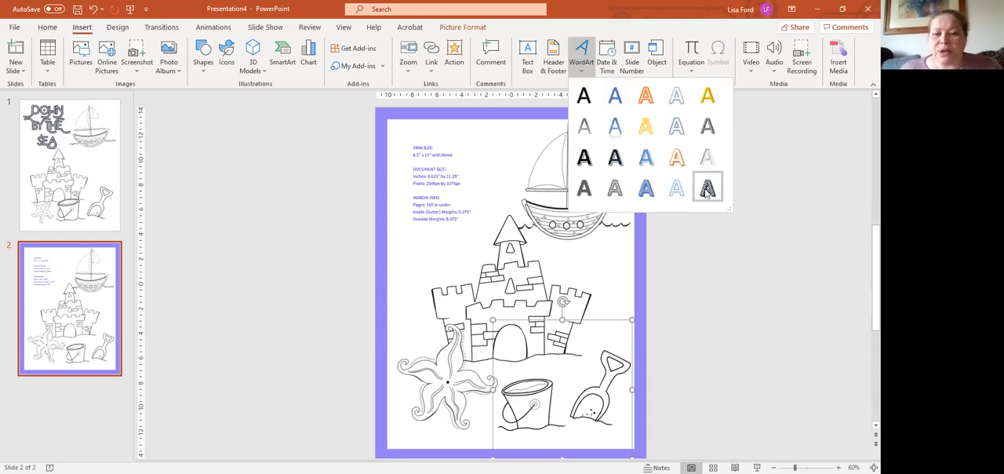
click(707, 190)
drag(496, 213, 476, 123)
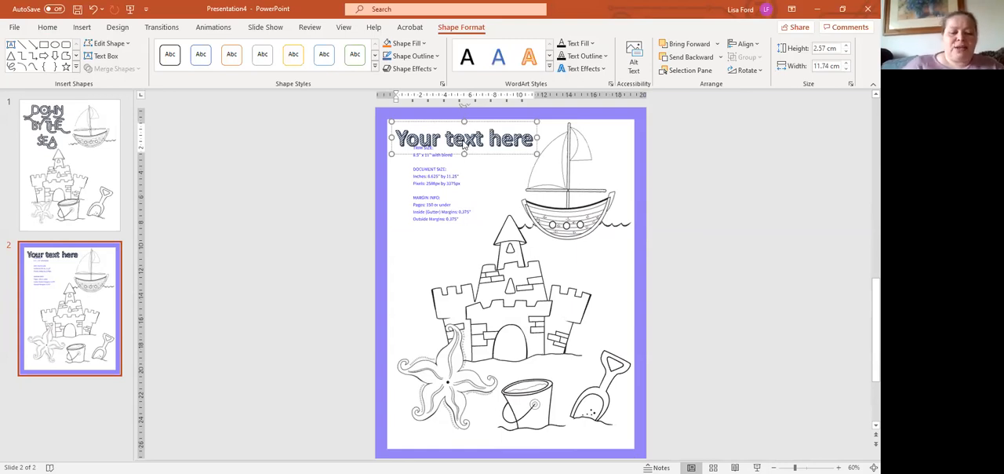
Replace the WordArt placeholder text with "Down By The Sea".
triple_click(462, 145)
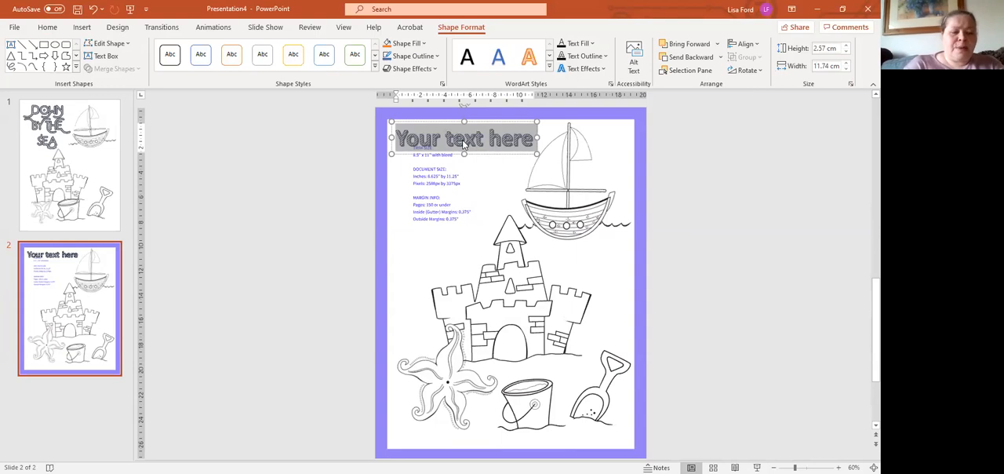
text(Do)
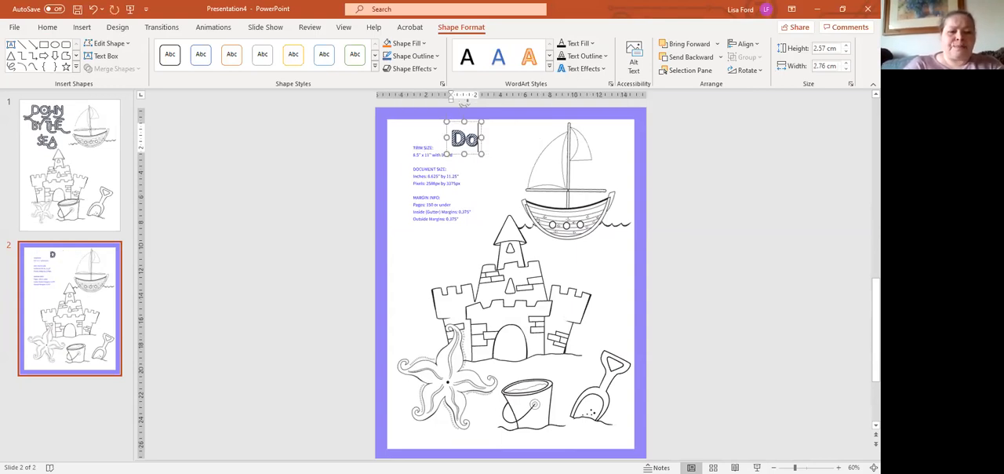
text(wn By)
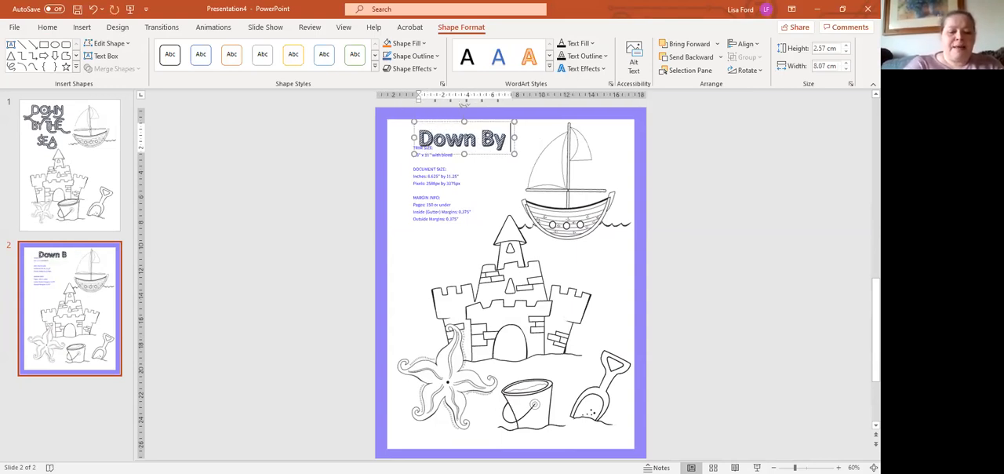
text( The)
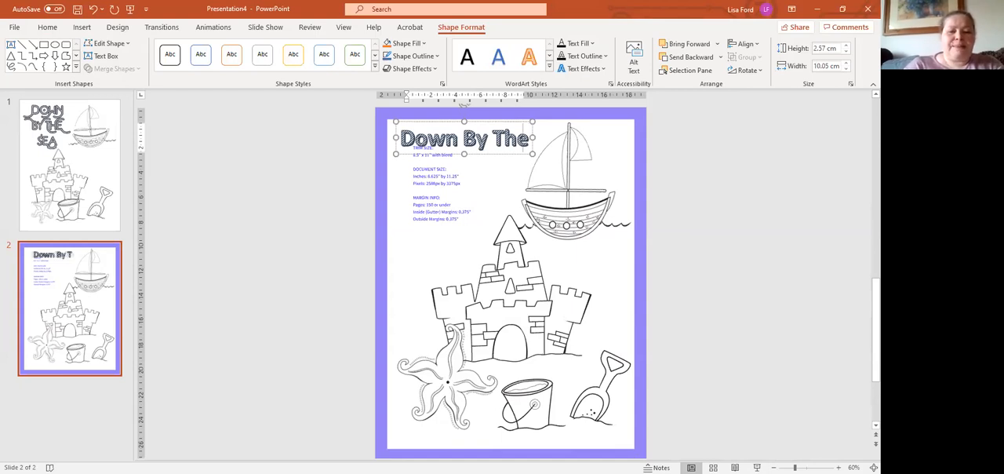
text( Sea)
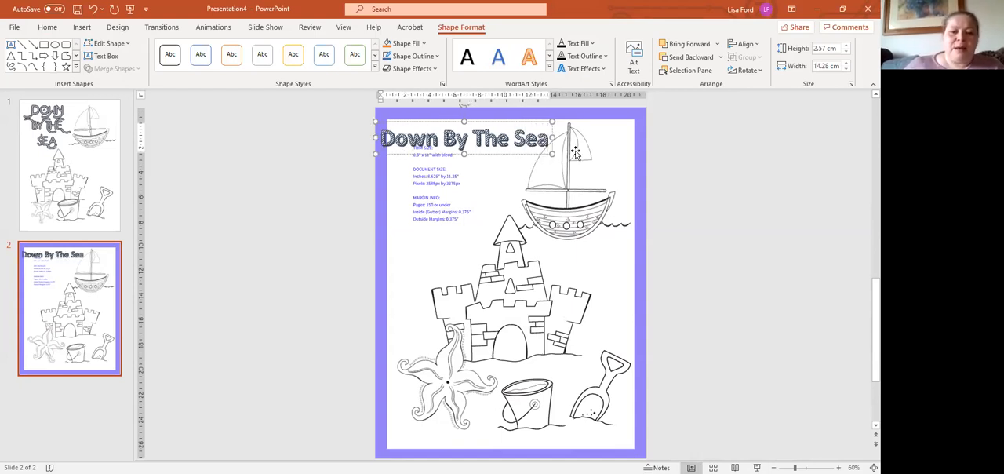
Break the title into three lines, "Down", "By The" and "Sea", and move it towards the page's upper-left corner.
click(444, 139)
key(Return)
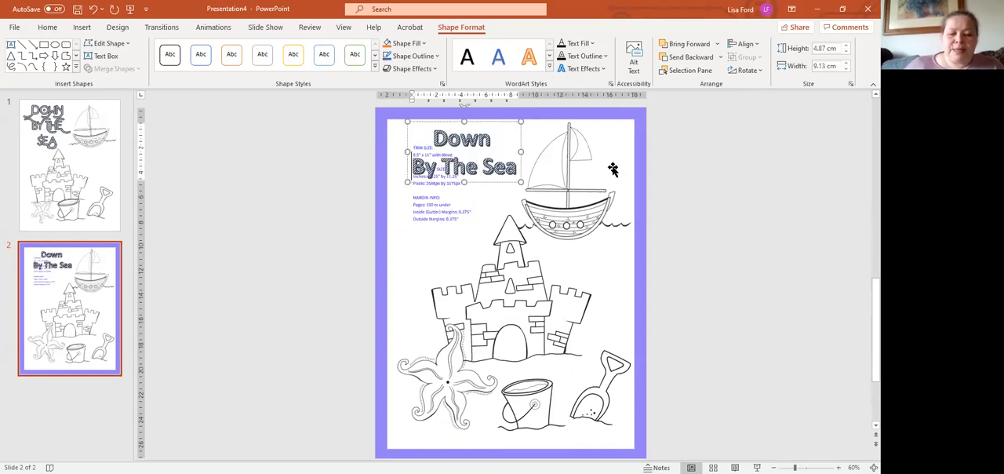
key(Return)
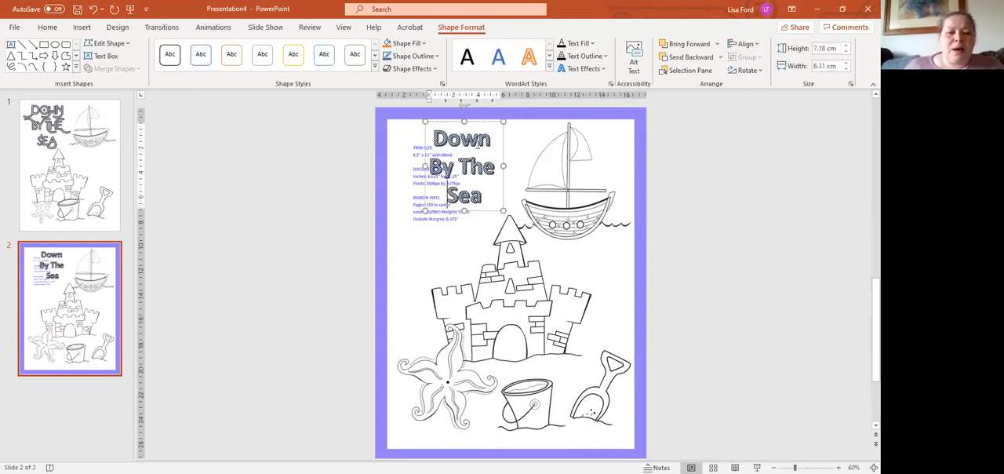
drag(481, 142, 477, 200)
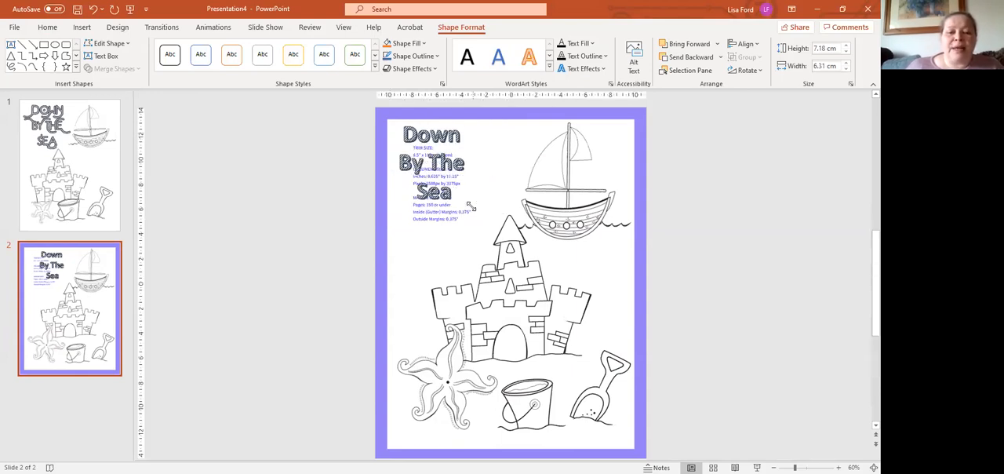
drag(400, 147, 398, 139)
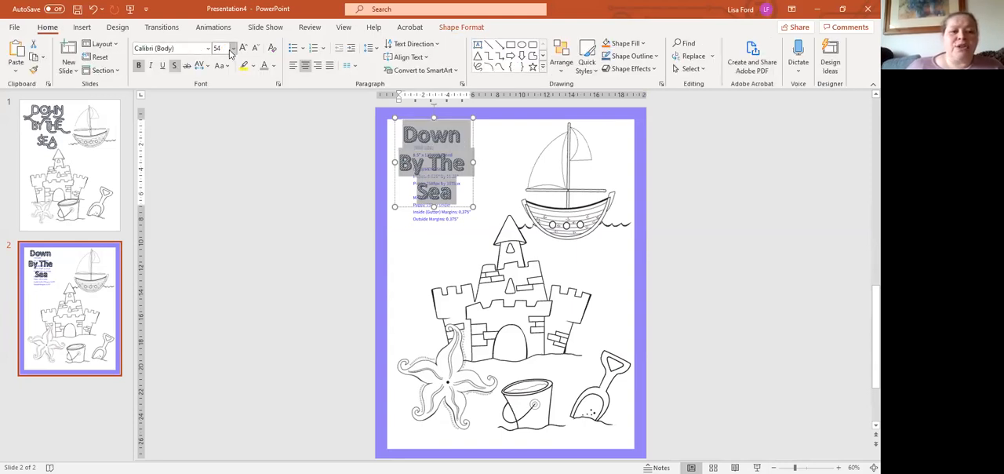
Increase the title's font size to 88 and shift the title right, clear of the purple border.
click(243, 48)
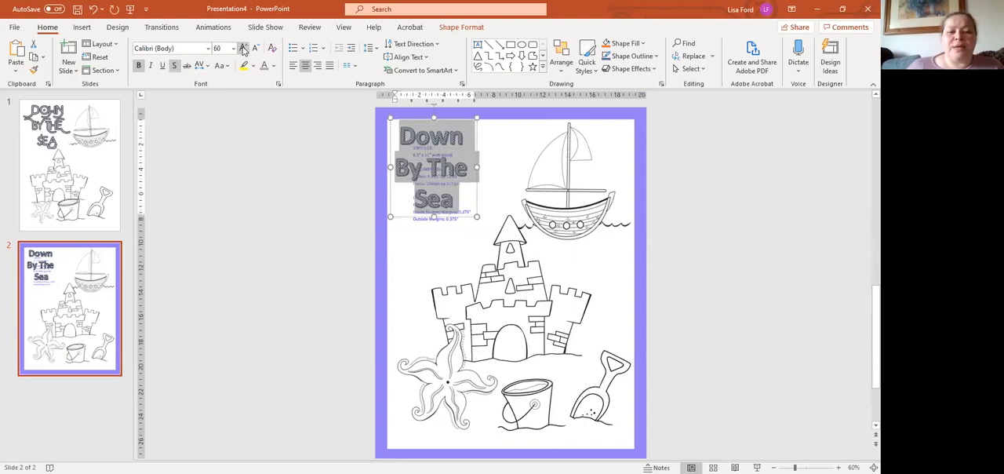
click(244, 50)
click(244, 49)
click(244, 50)
click(243, 49)
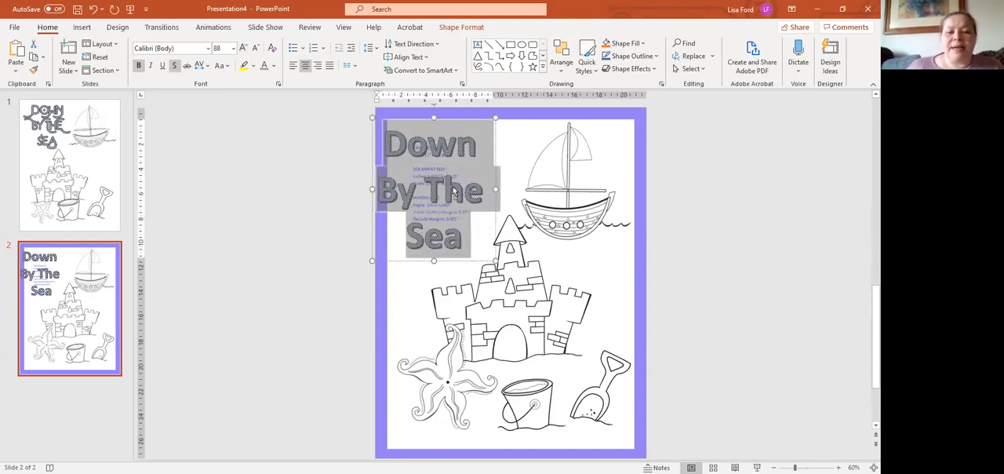
click(497, 201)
drag(497, 200, 511, 194)
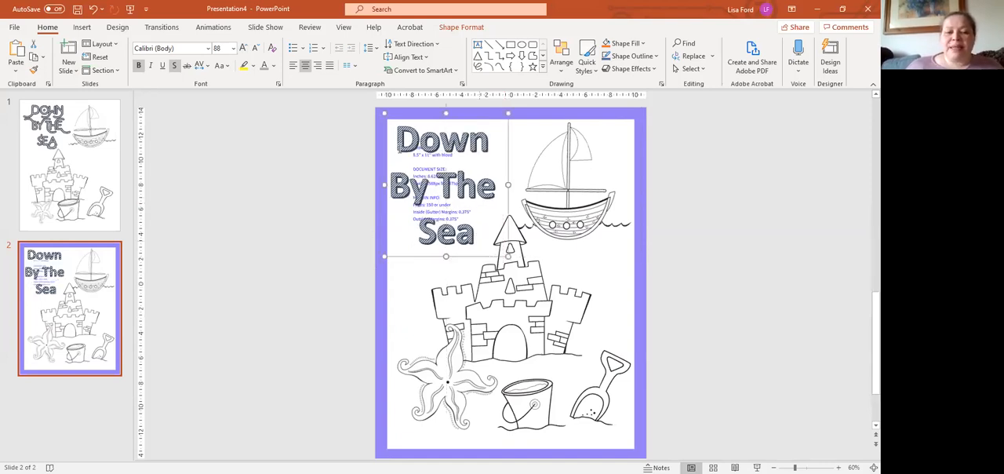
Change the whole title's font to ANTEBELLUM, then widen its text box and fit it into the upper-left corner of the white area.
key(ctrl+a)
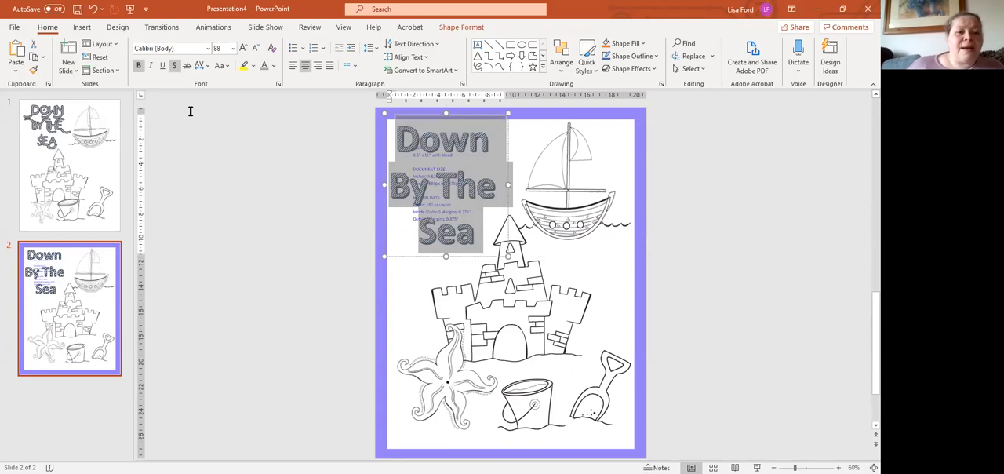
click(208, 50)
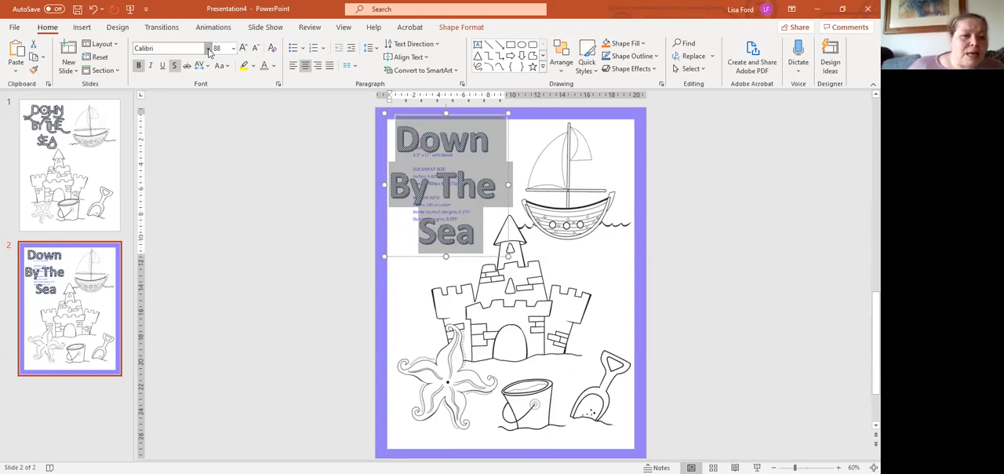
click(208, 52)
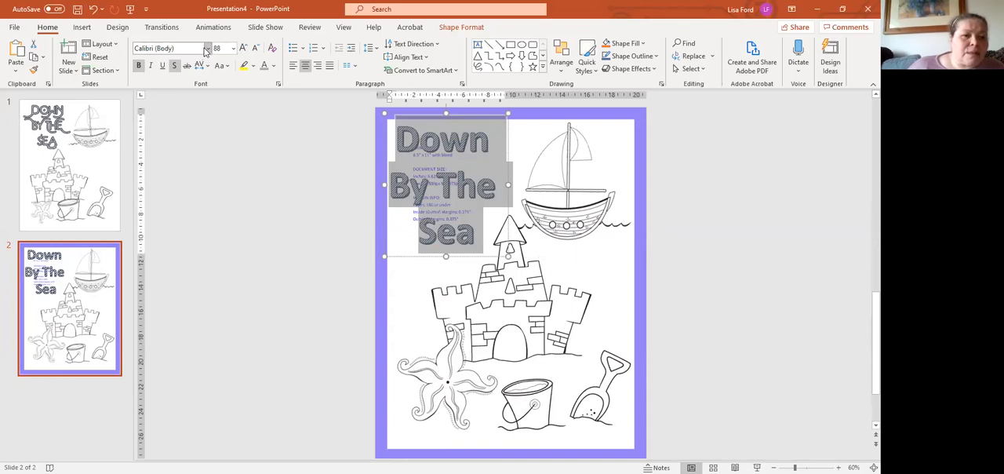
click(210, 51)
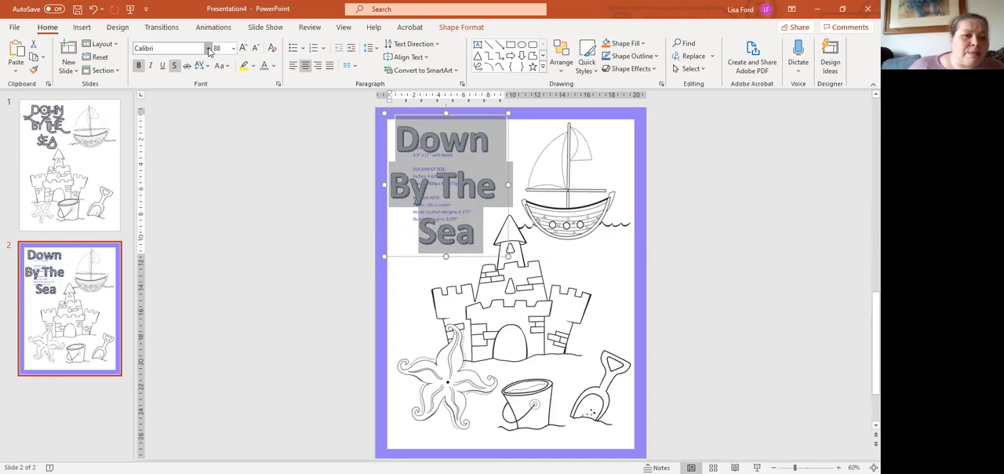
click(209, 52)
click(210, 51)
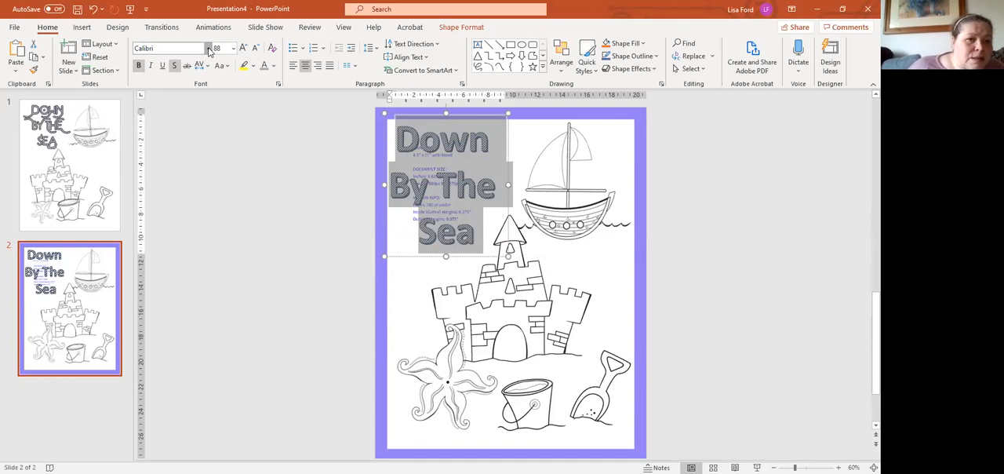
click(209, 51)
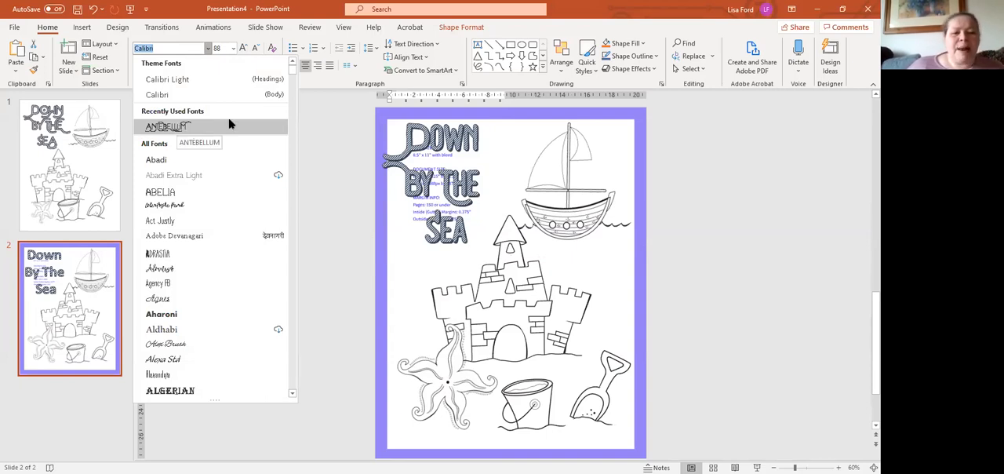
click(181, 127)
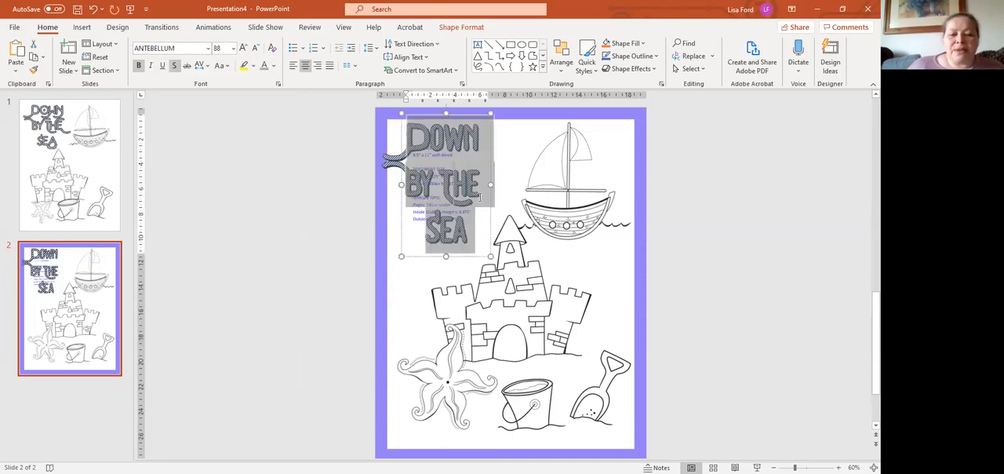
drag(490, 257, 522, 262)
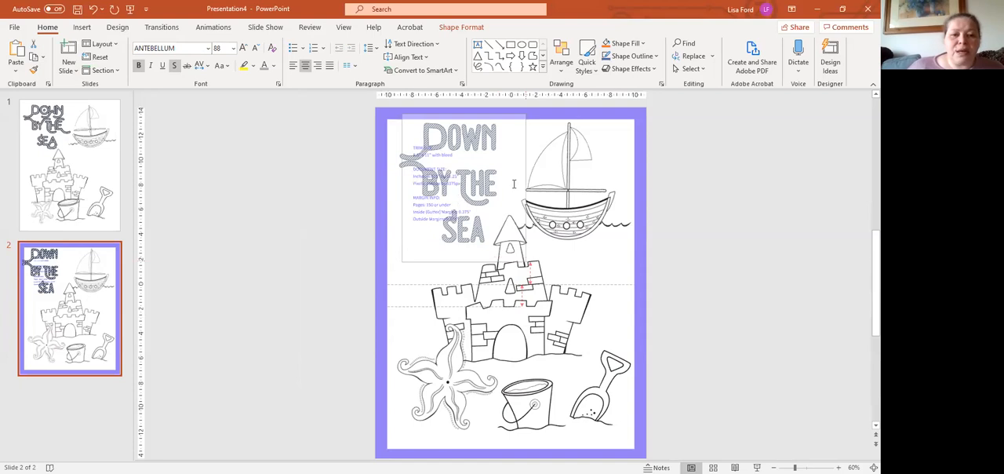
drag(525, 144, 512, 149)
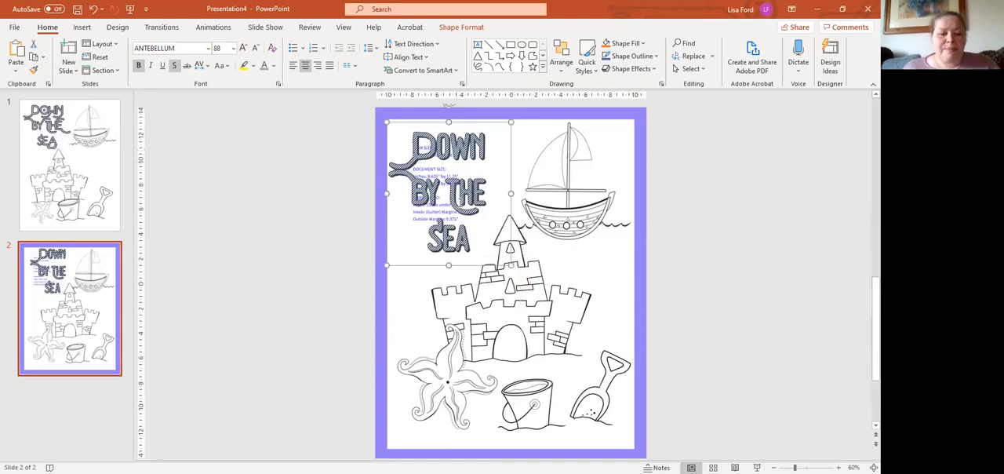
Recolor the whole title text with a custom grey-green, RGB 118, 136, 124.
click(461, 203)
key(ctrl+a)
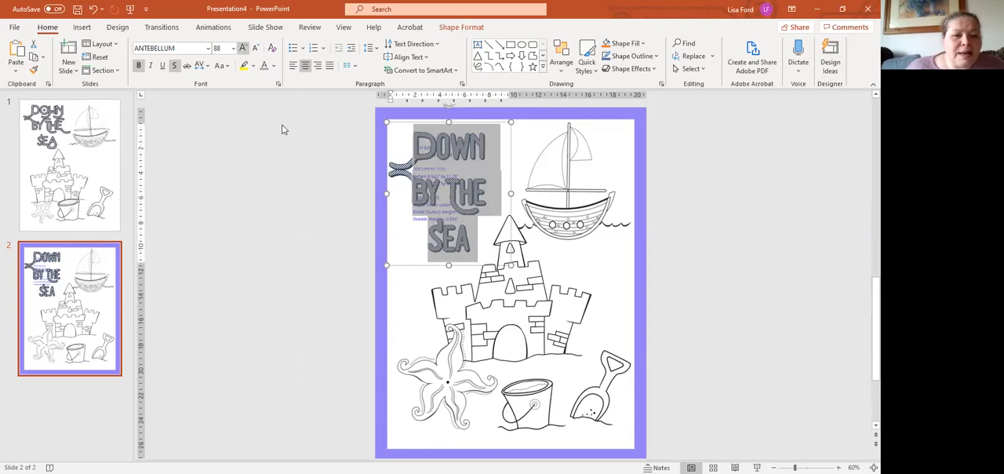
click(273, 65)
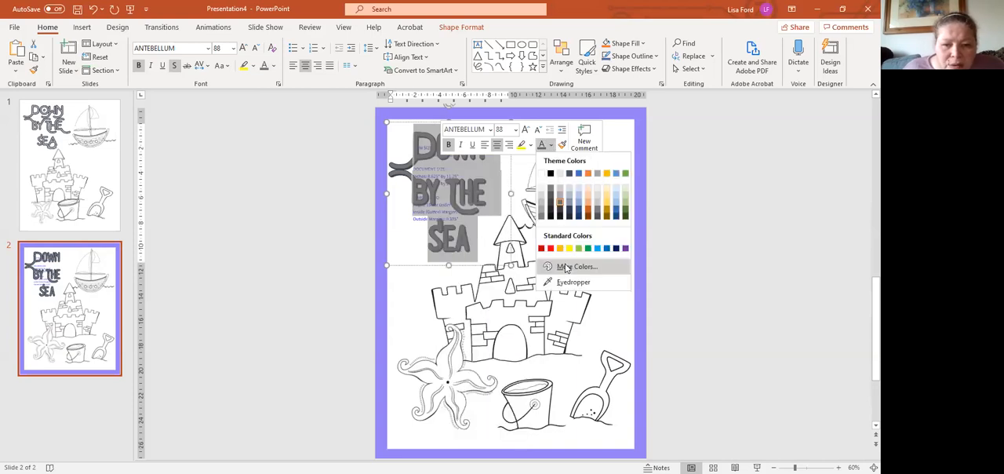
click(567, 269)
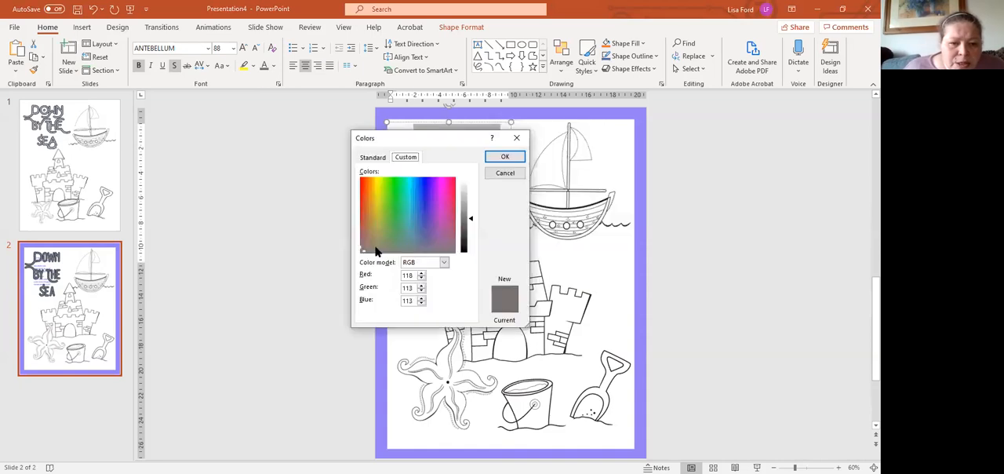
click(396, 246)
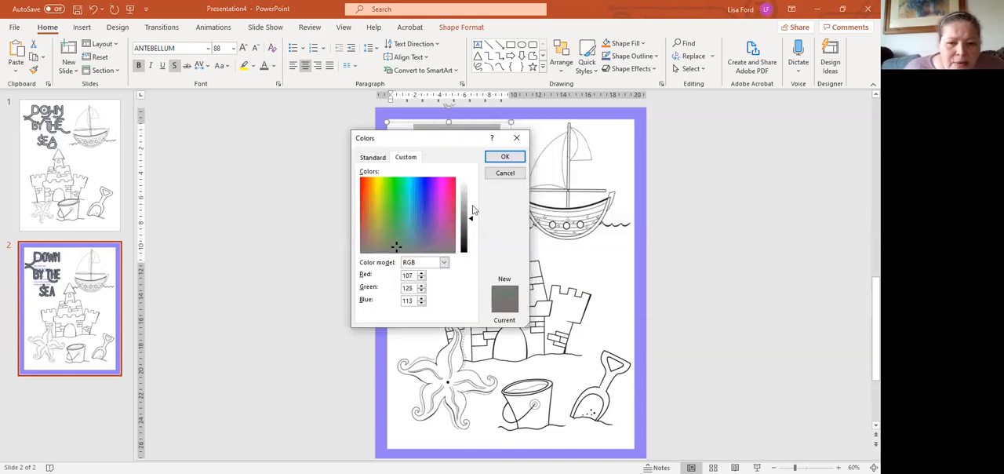
drag(467, 216, 467, 209)
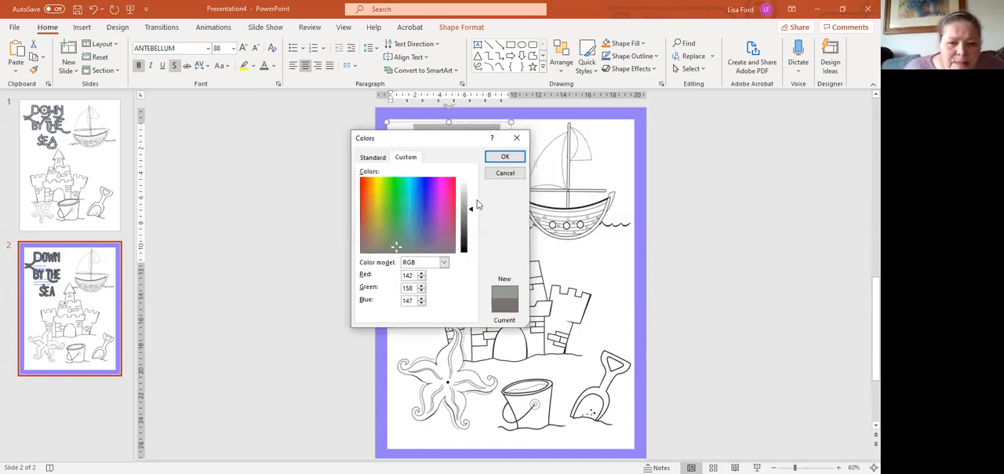
click(504, 158)
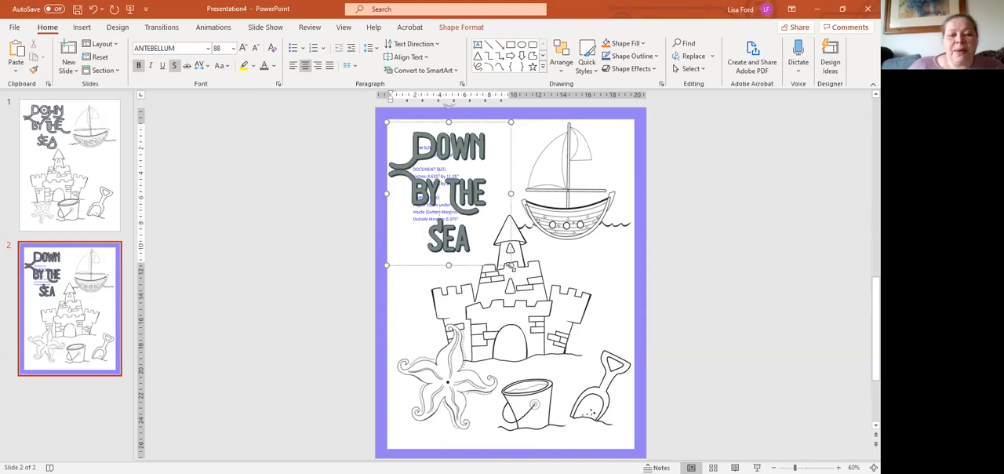
Widen the title's text box slightly and delete the purple margin template picture from the slide.
drag(511, 265, 525, 265)
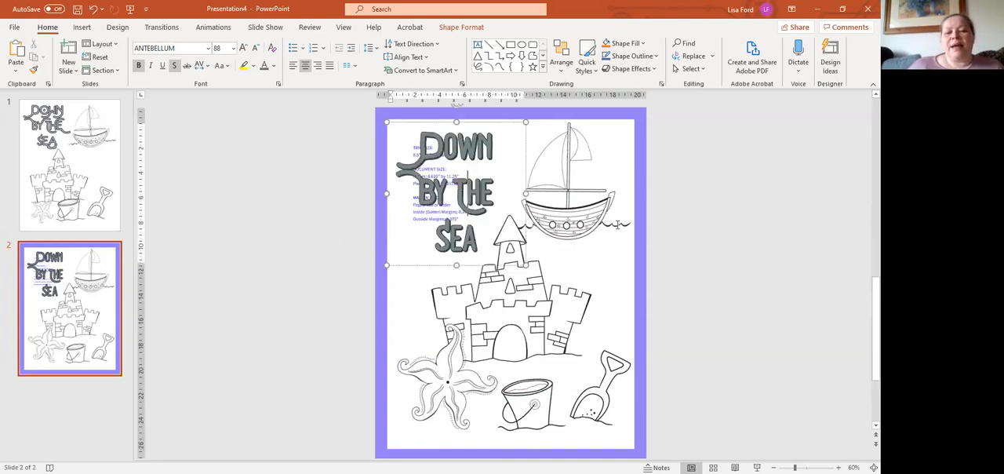
key(Tab)
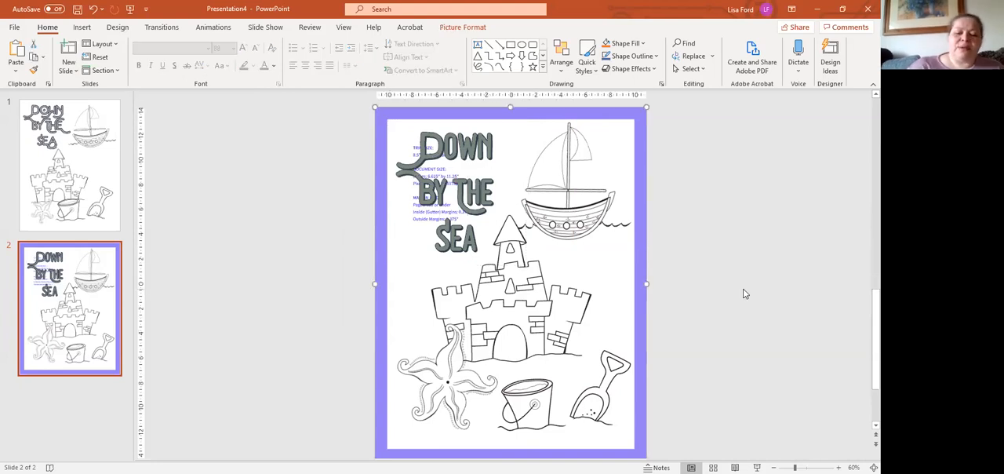
key(Delete)
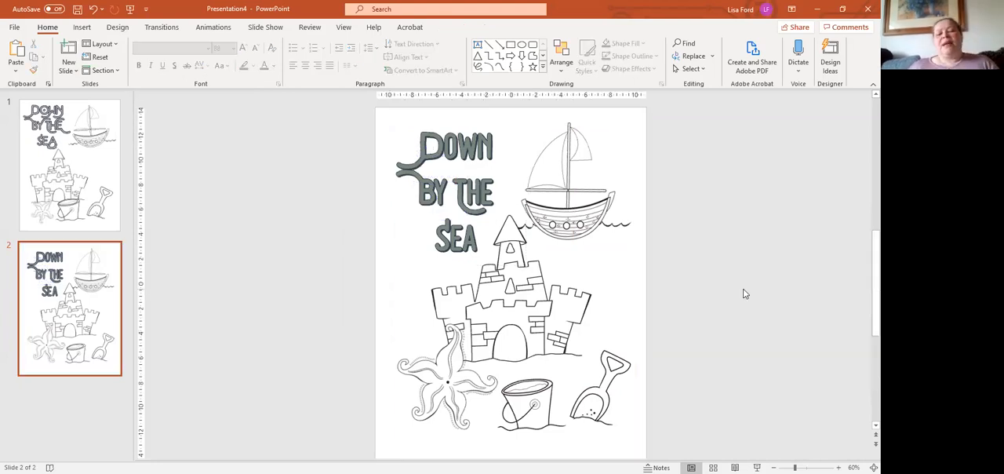